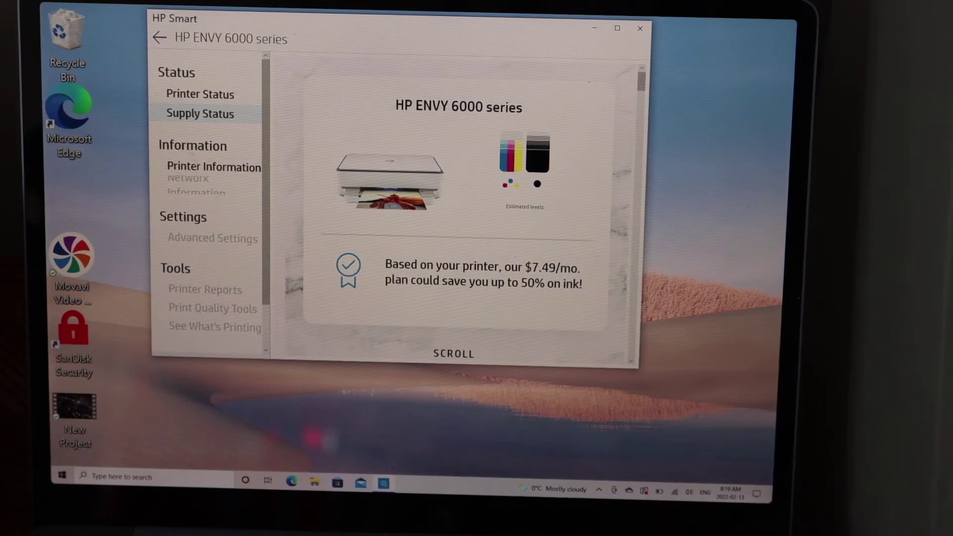
From the home screen, search for printers and start setting up the HP ENVY 6400 series.
left_click(159, 38)
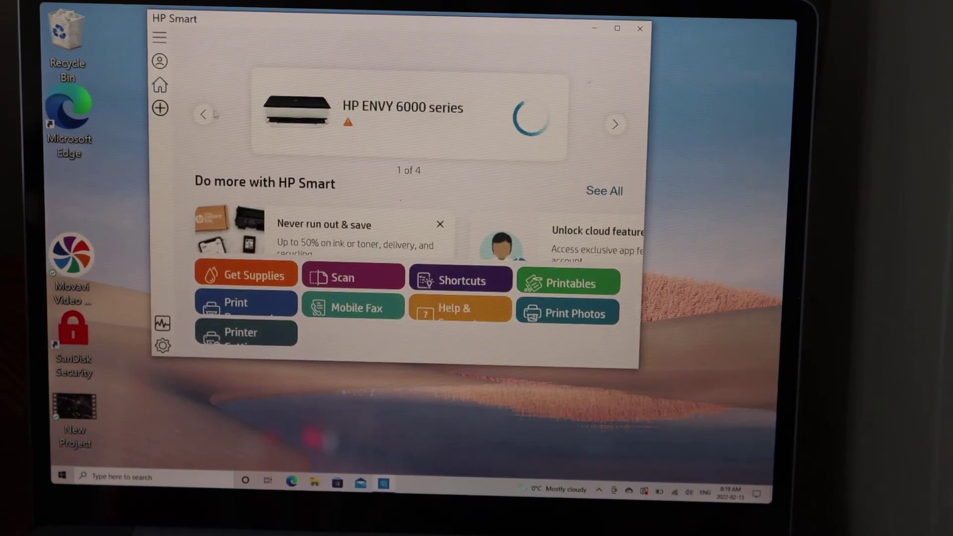
left_click(161, 110)
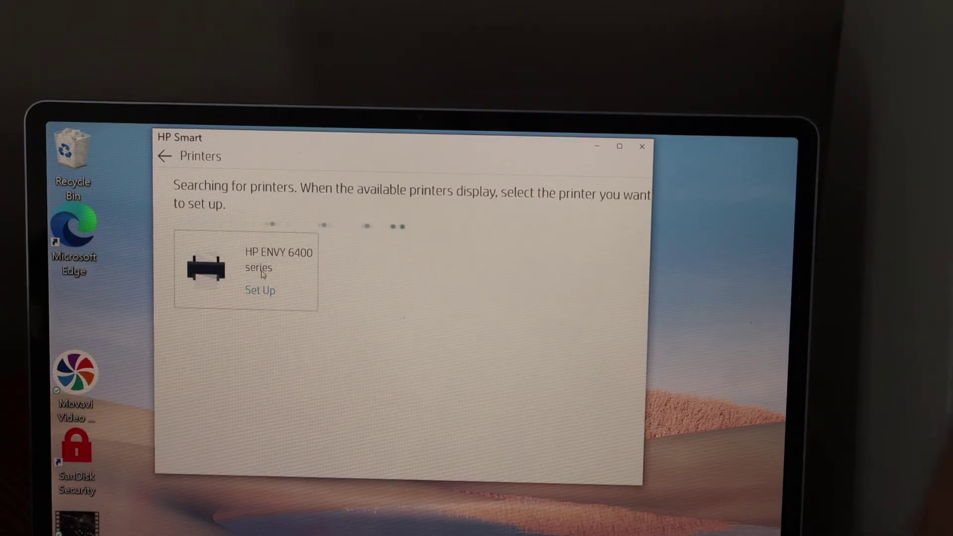
left_click(263, 274)
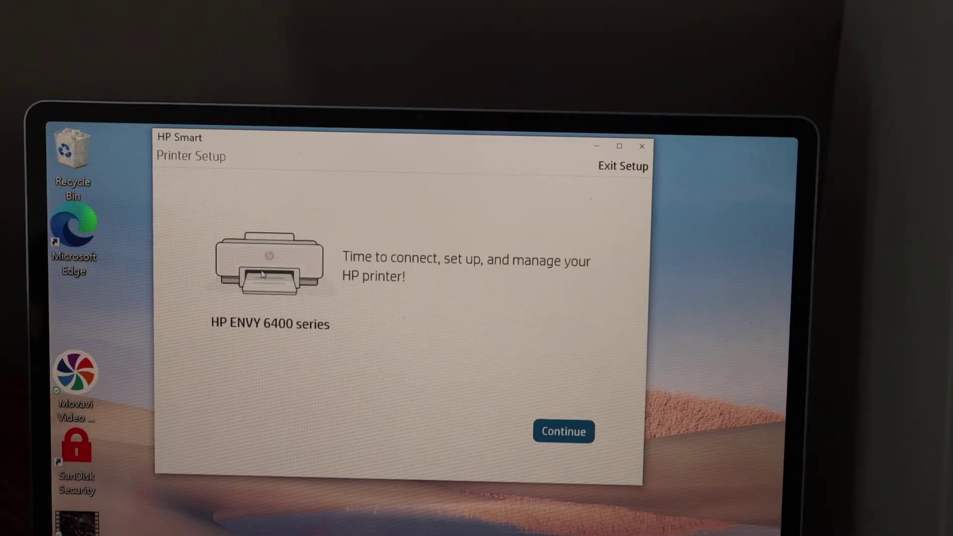
Connect the HP ENVY 6400 series to BELL769 using the saved Wi-Fi password.
left_click(564, 432)
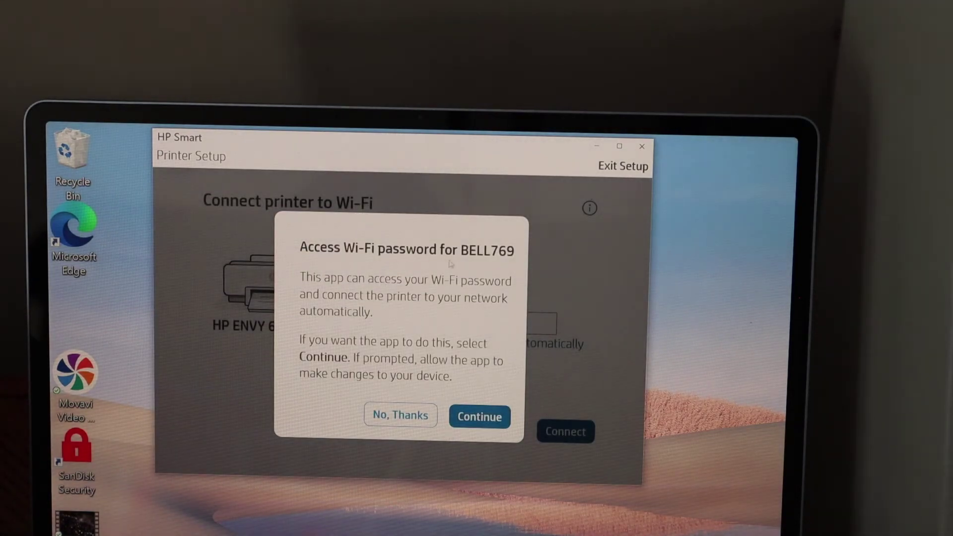
left_click(481, 422)
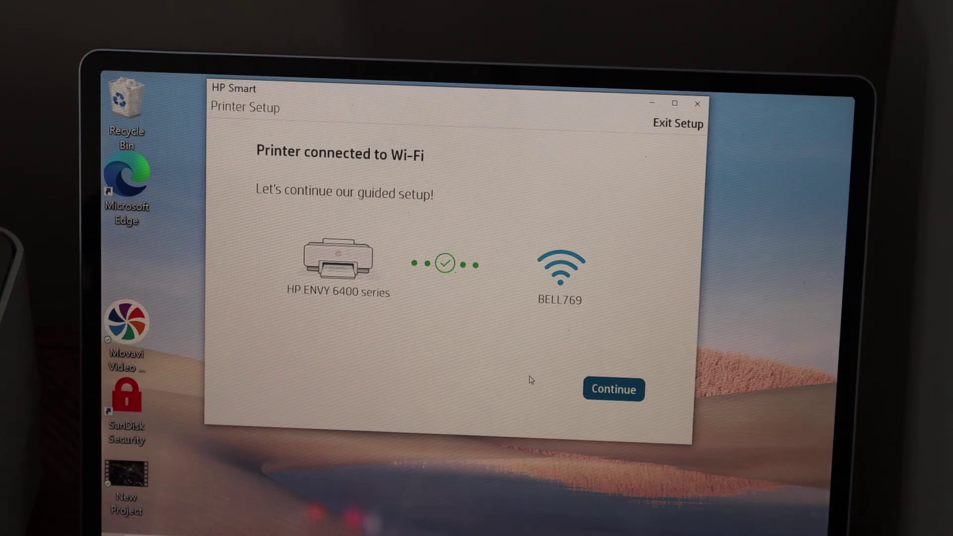
left_click(610, 393)
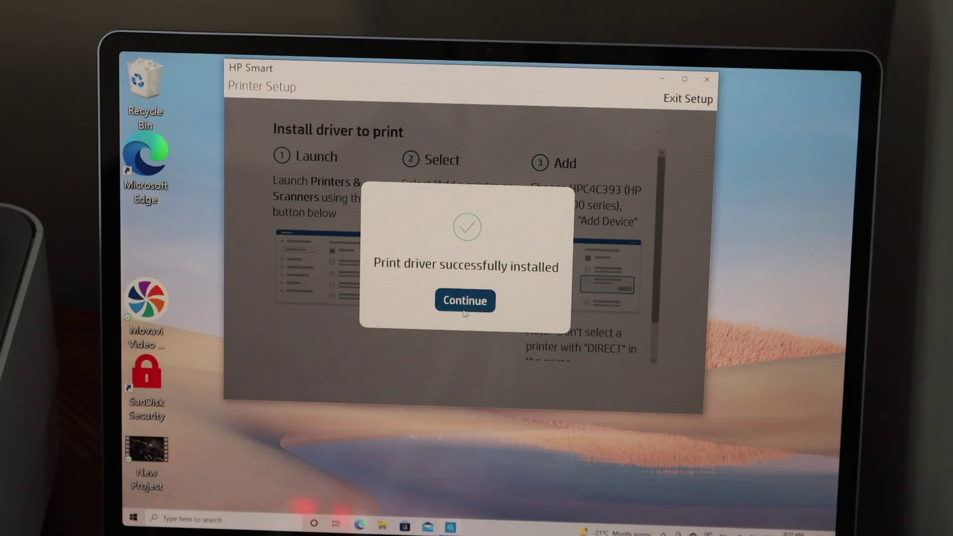
Acknowledge the successful print driver install and return to the home screen.
left_click(464, 301)
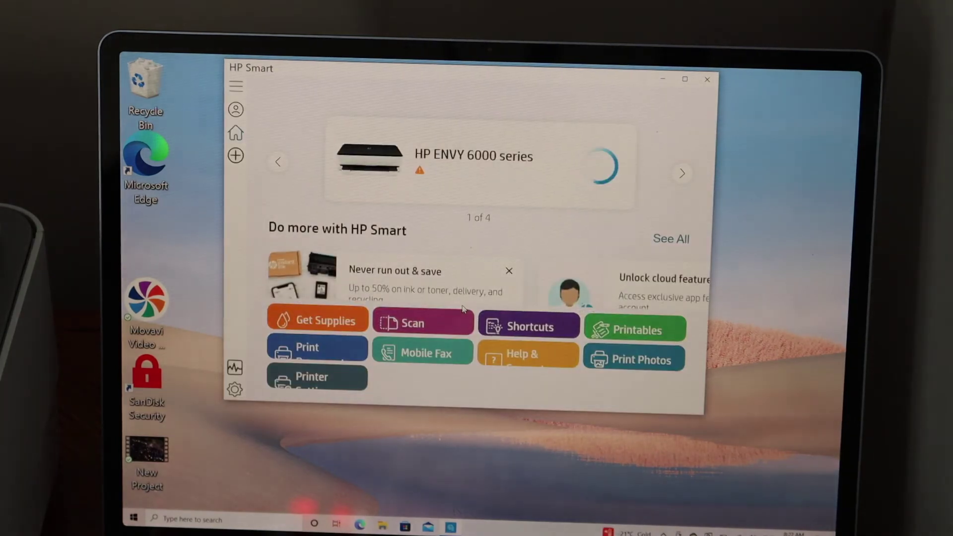